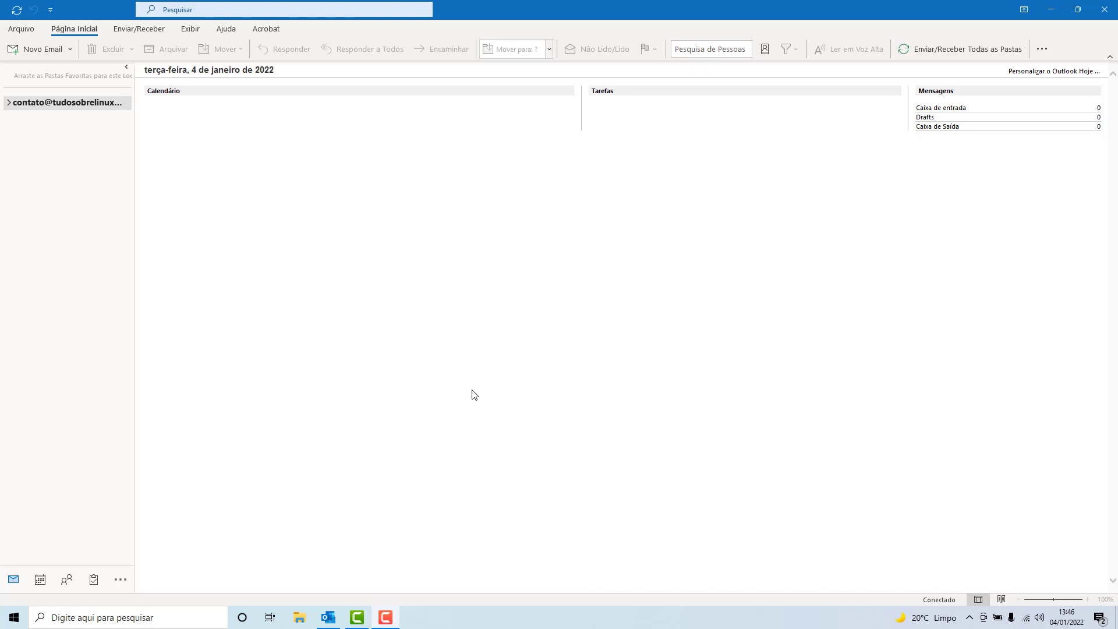
- From the File menu's Account Settings dropdown, open the Configurações de Conta dialog
left_click(22, 31)
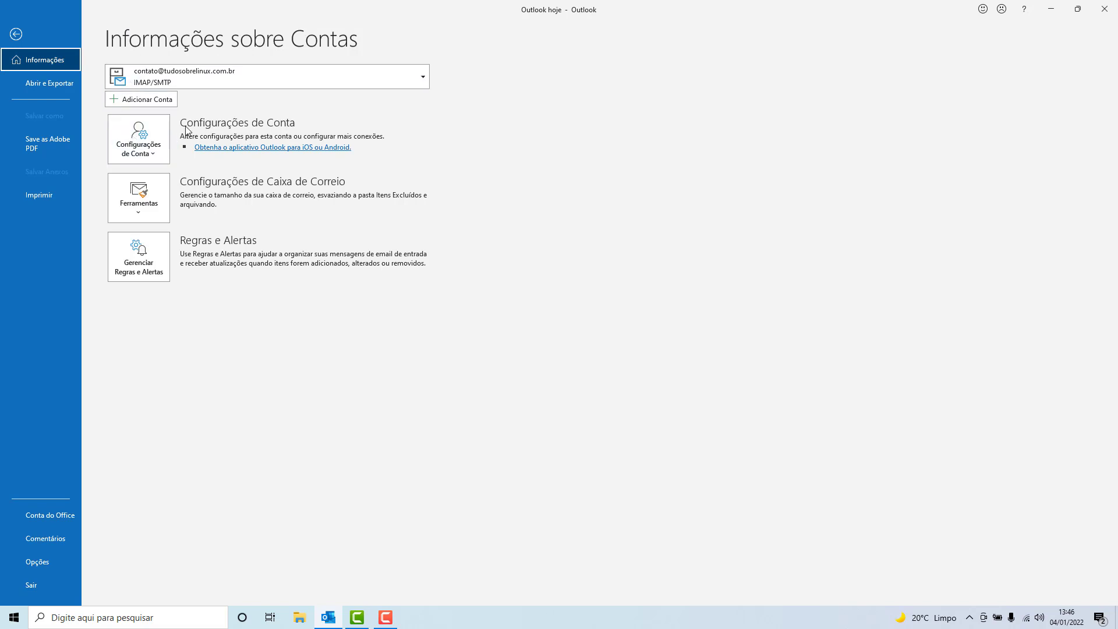
left_click(134, 142)
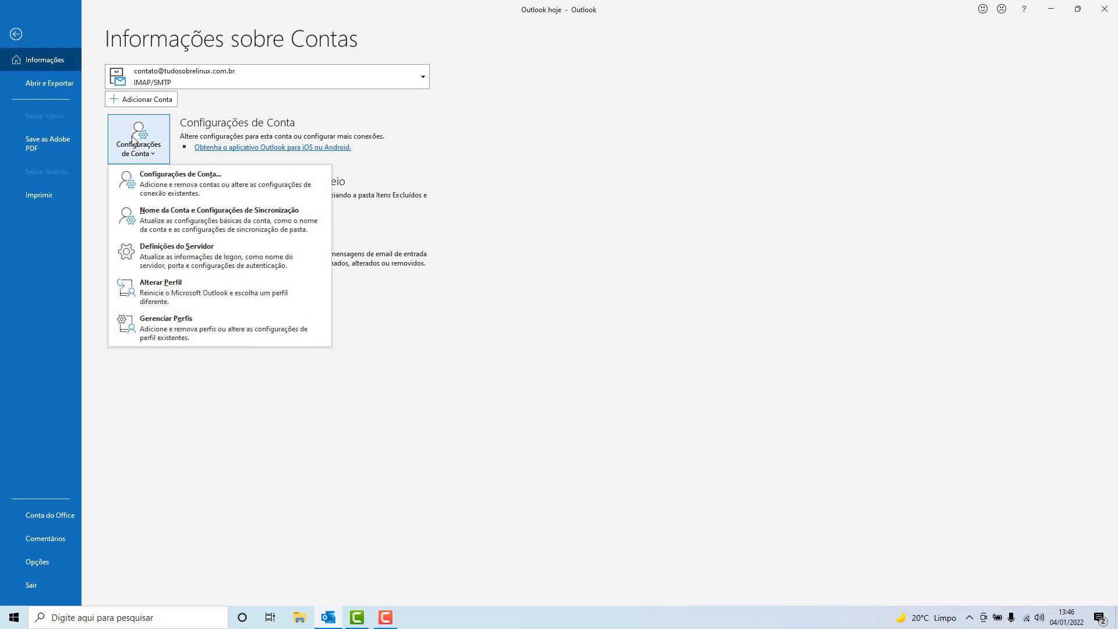
left_click(131, 179)
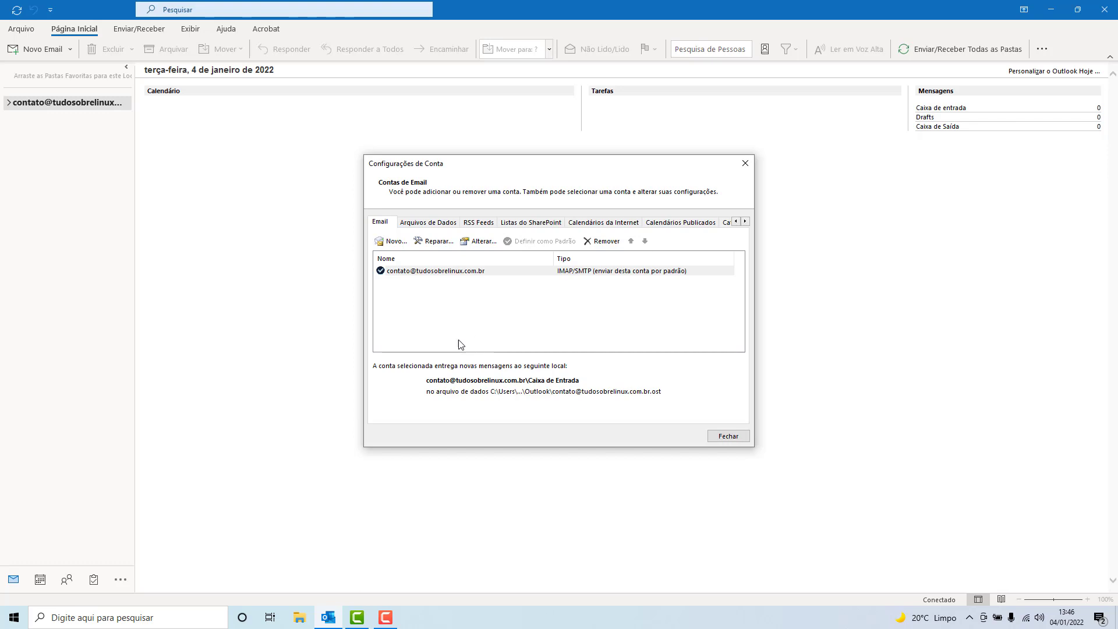
left_click(393, 247)
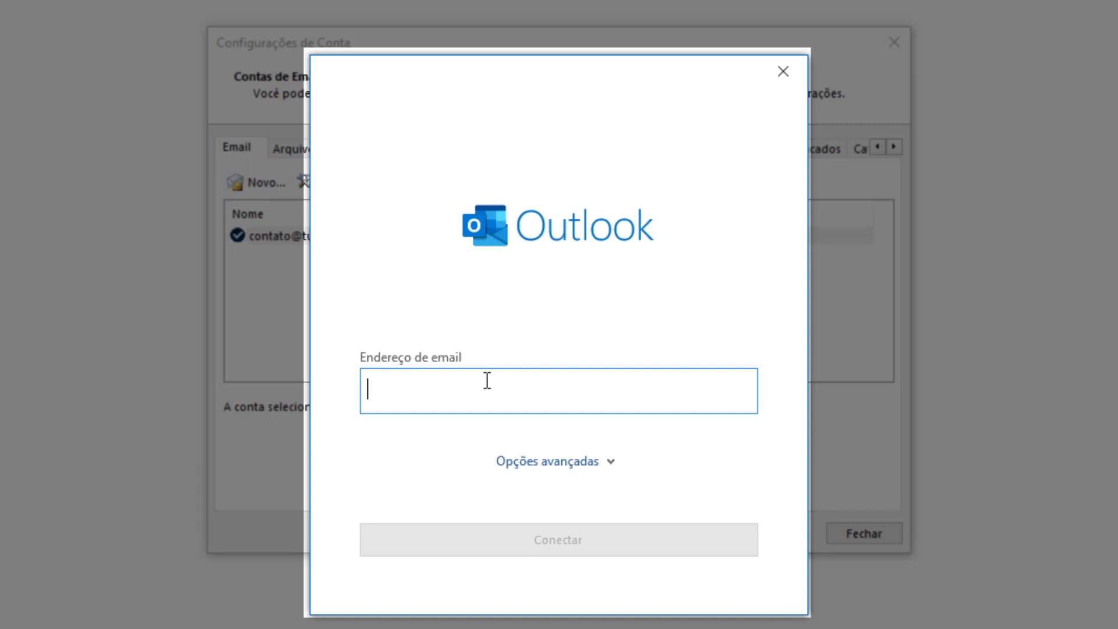
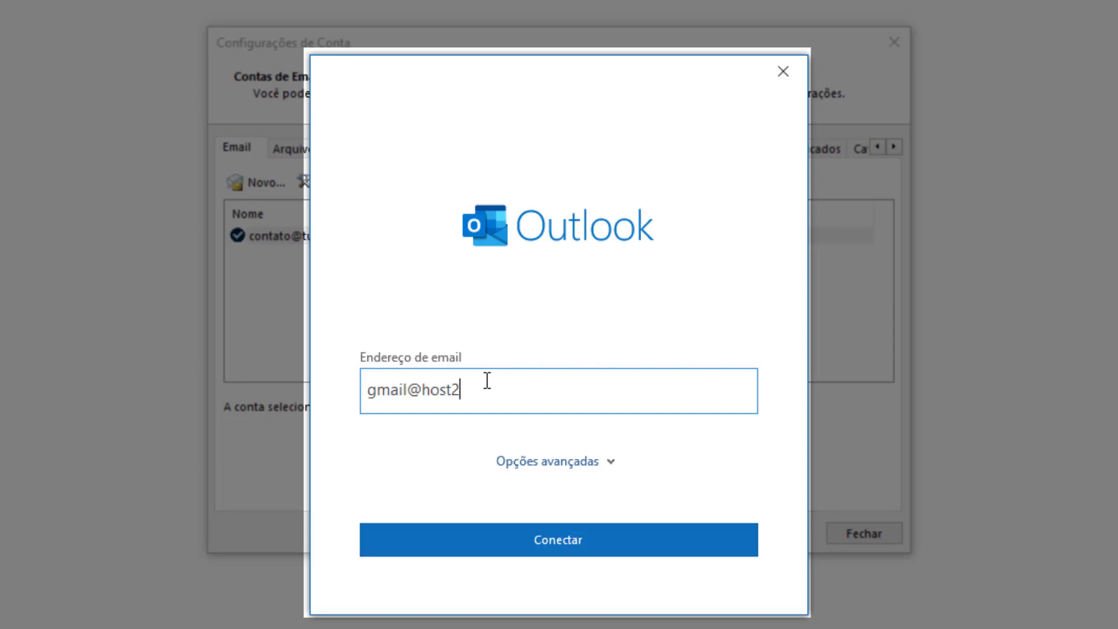
left_click(574, 464)
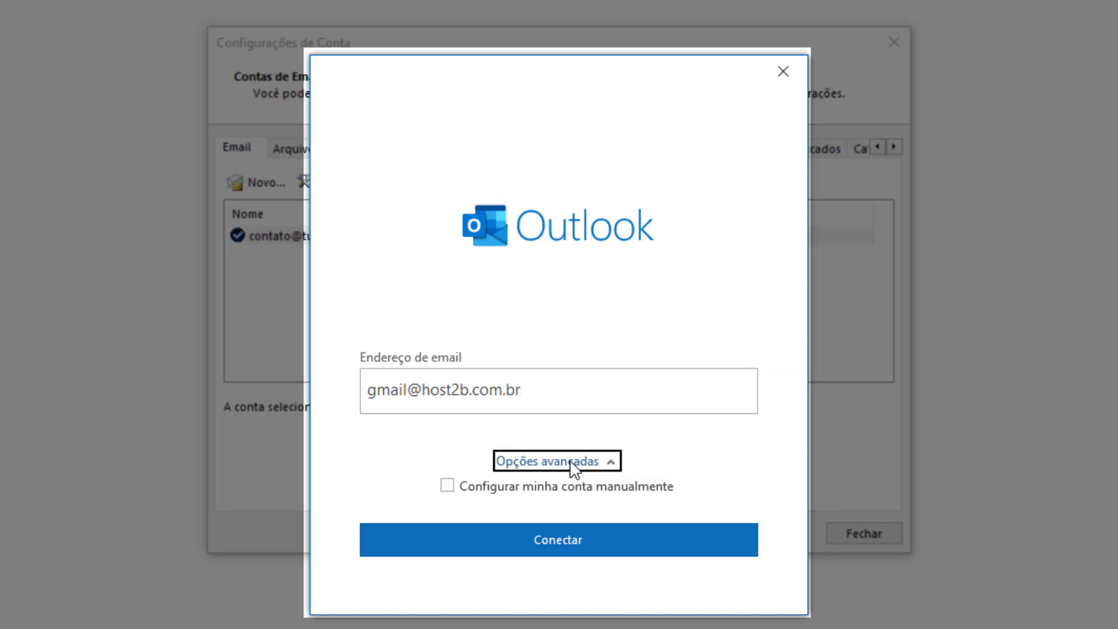
left_click(464, 494)
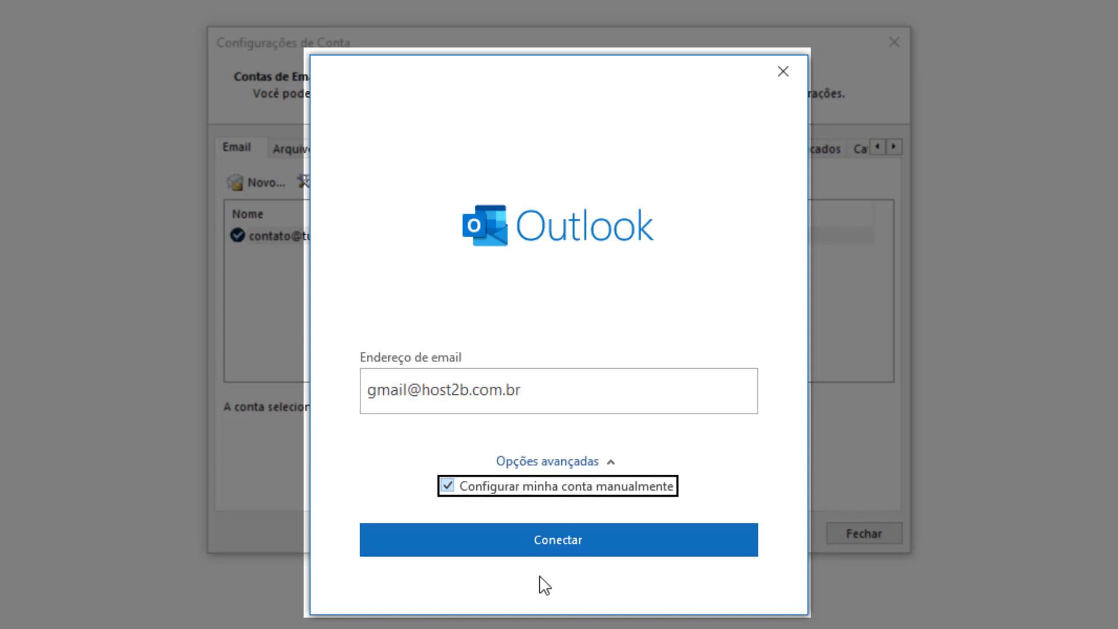
left_click(557, 544)
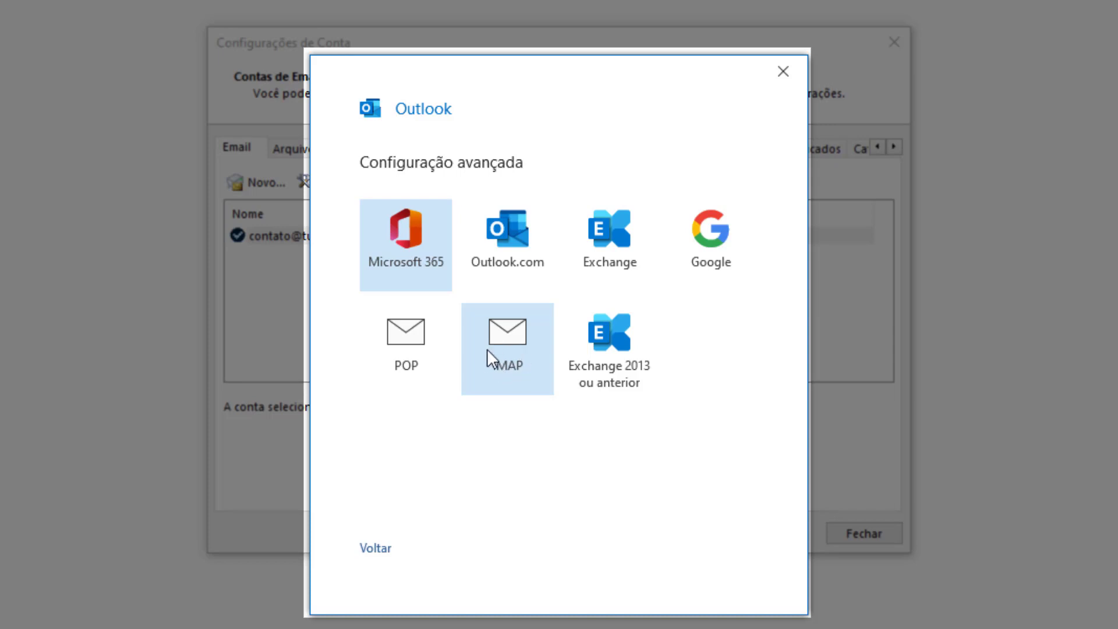
- Choose IMAP as the new account's type
left_click(517, 337)
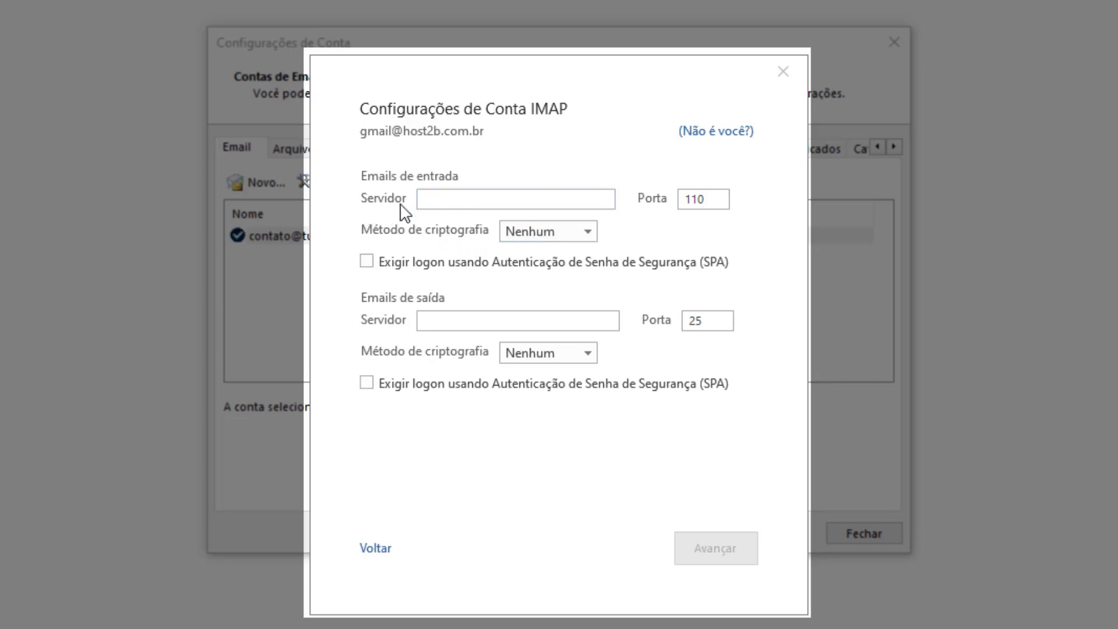
- Set incoming IMAP mail to server mail.host2b.com.br, port 993, with SSL/TLS encryption
left_click(448, 200)
left_click(457, 198)
type("m")
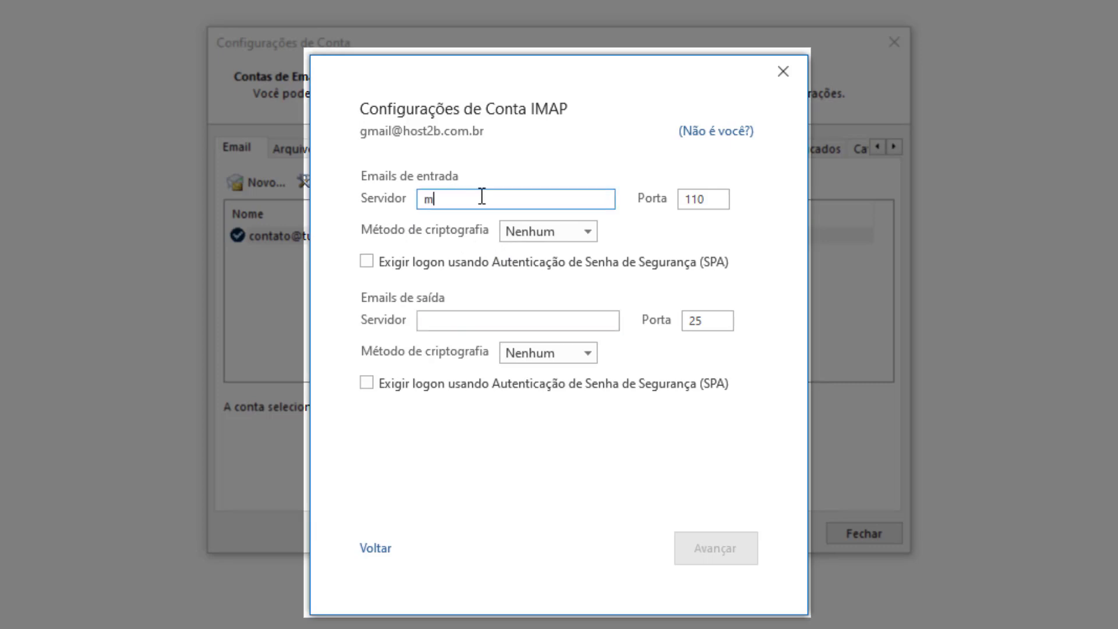
type("ail.host2b.com.br")
left_click_drag(715, 199, 641, 196)
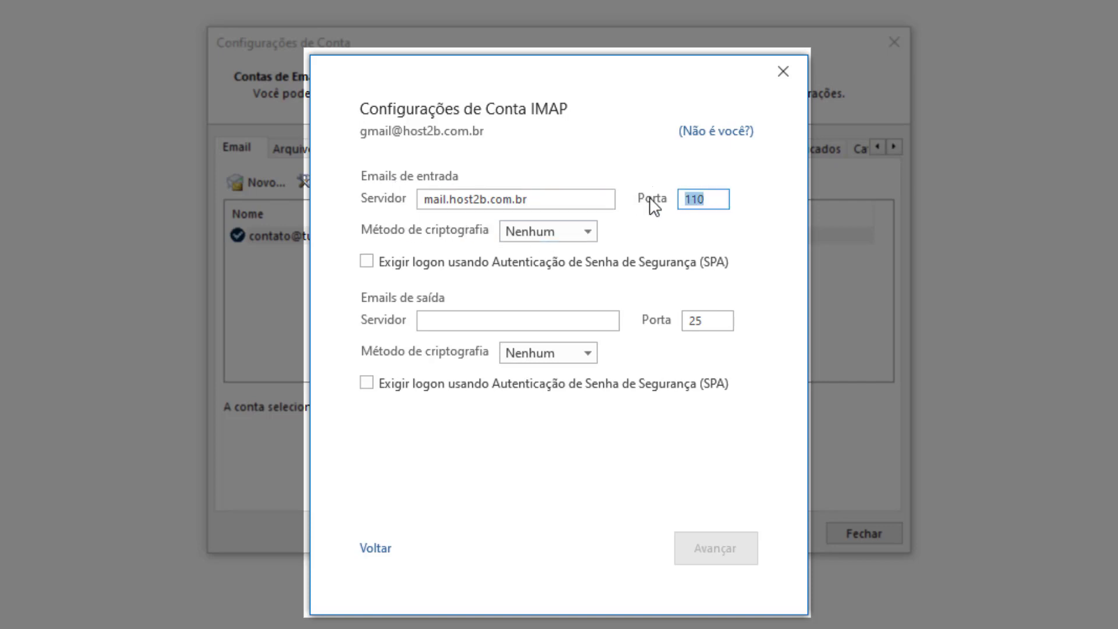
key("BackSpace")
type("993")
left_click_drag(720, 198, 647, 203)
left_click(528, 239)
left_click(530, 233)
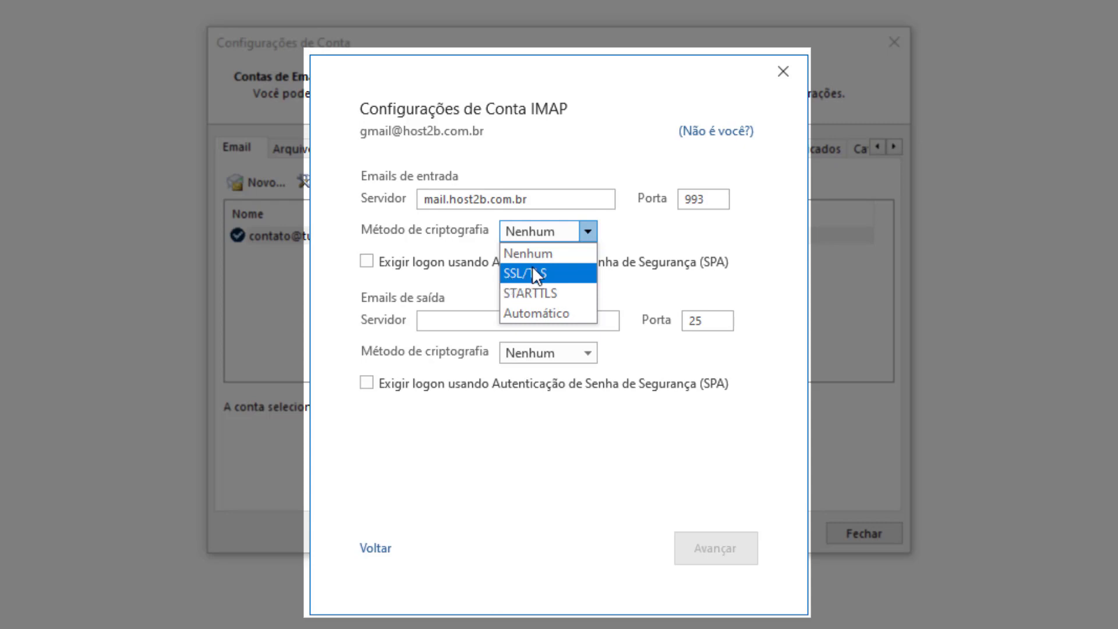
left_click(547, 280)
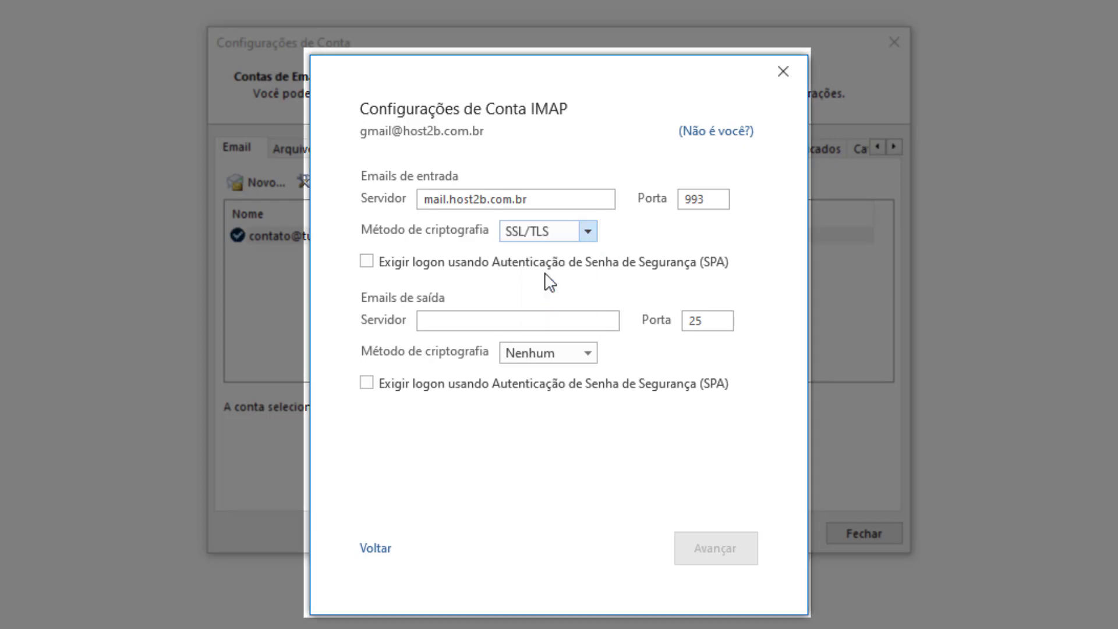
left_click(434, 318)
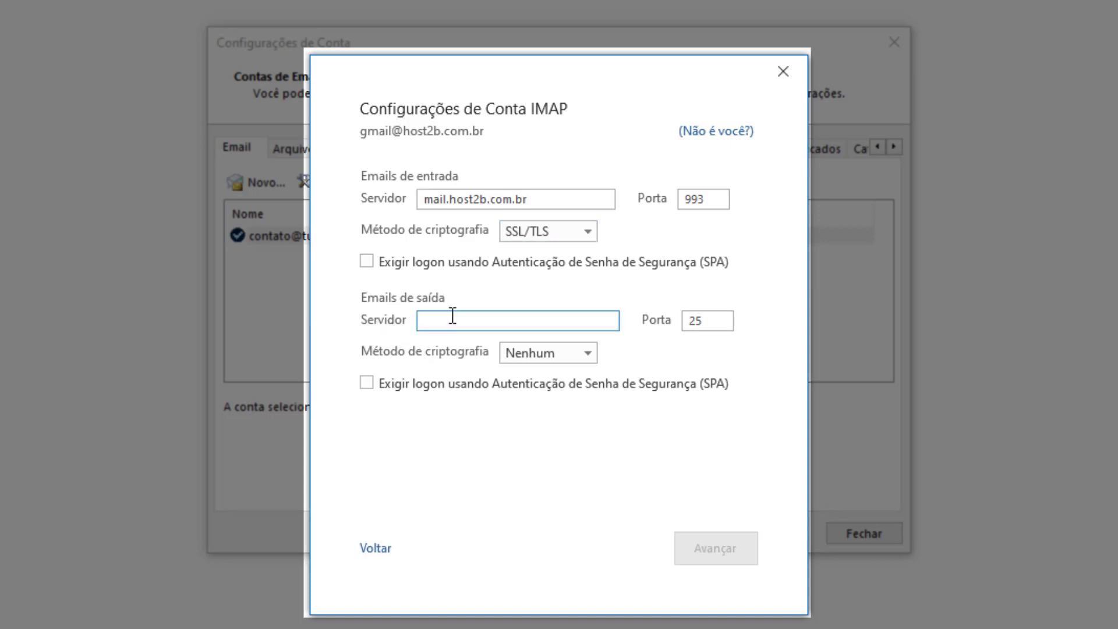
- Set outgoing mail to mail.host2b.com.br, port 587, STARTTLS, and continue to the password page
type("mail.")
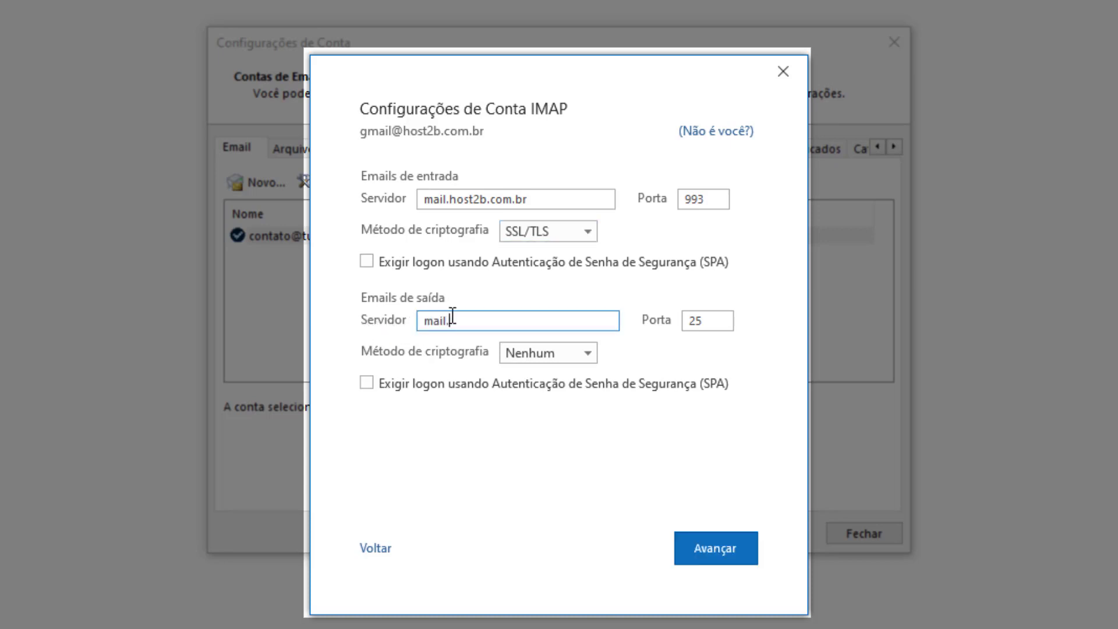
type("host2b.com.br")
double_click(698, 320)
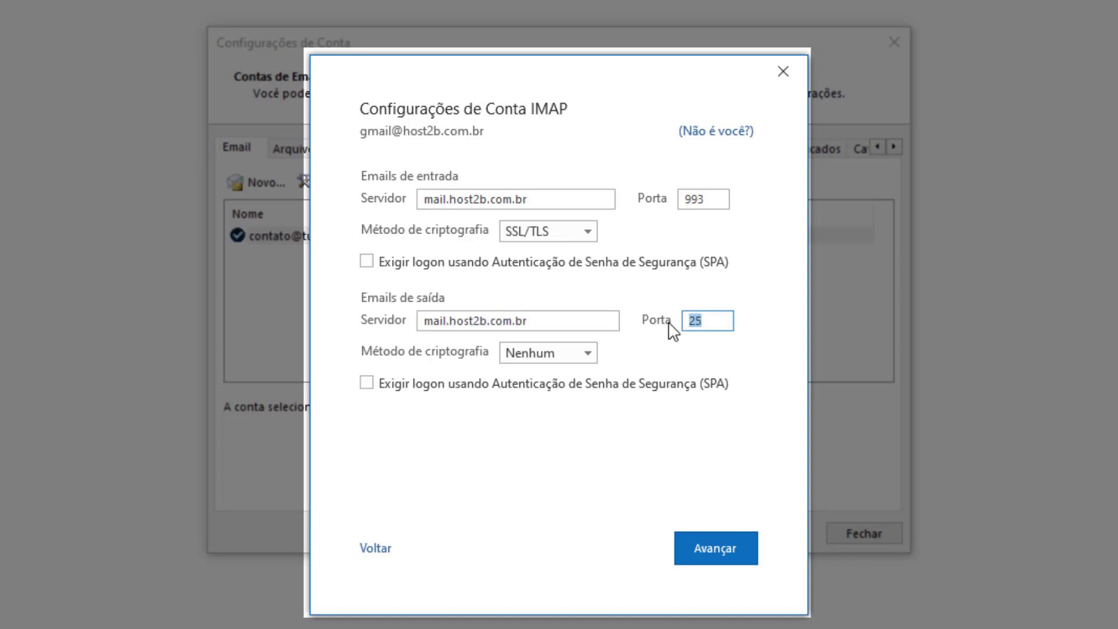
type("587")
left_click(532, 365)
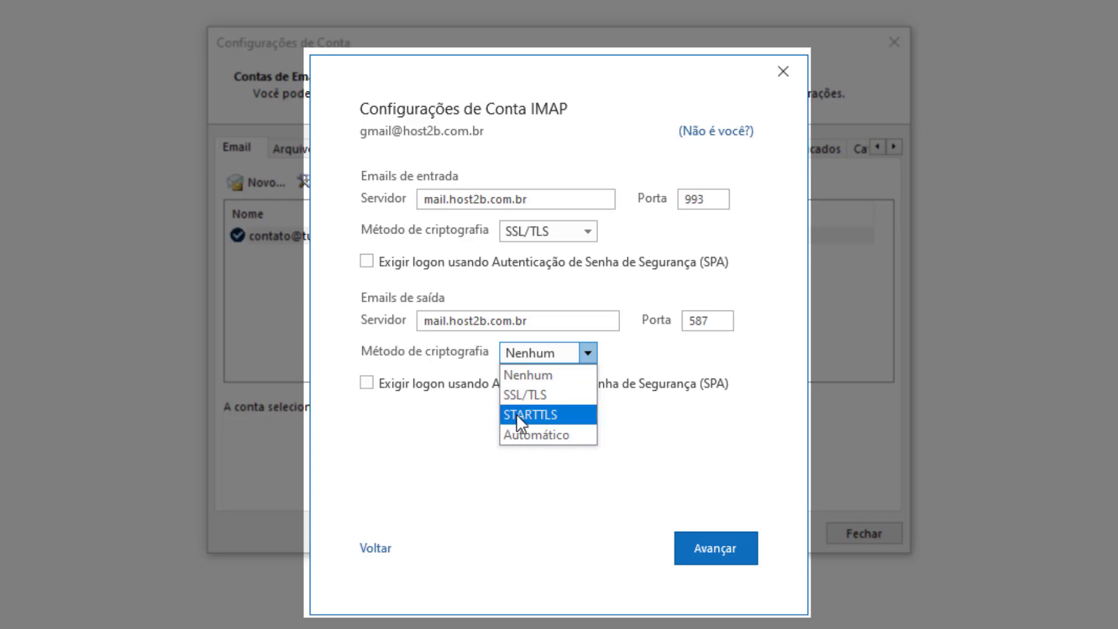
left_click(516, 413)
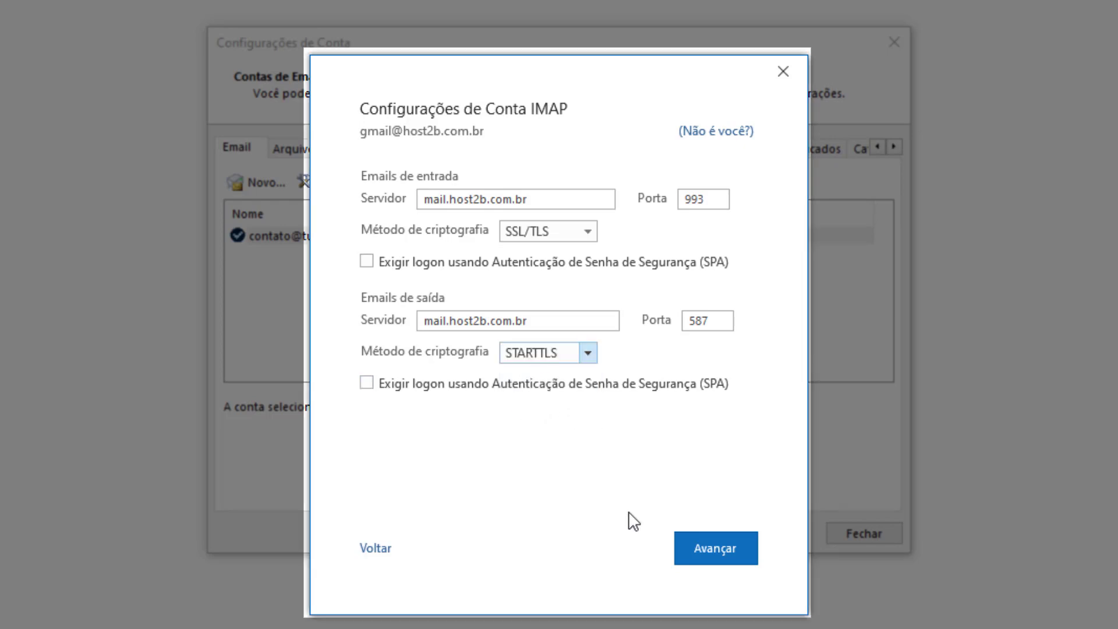
left_click(712, 548)
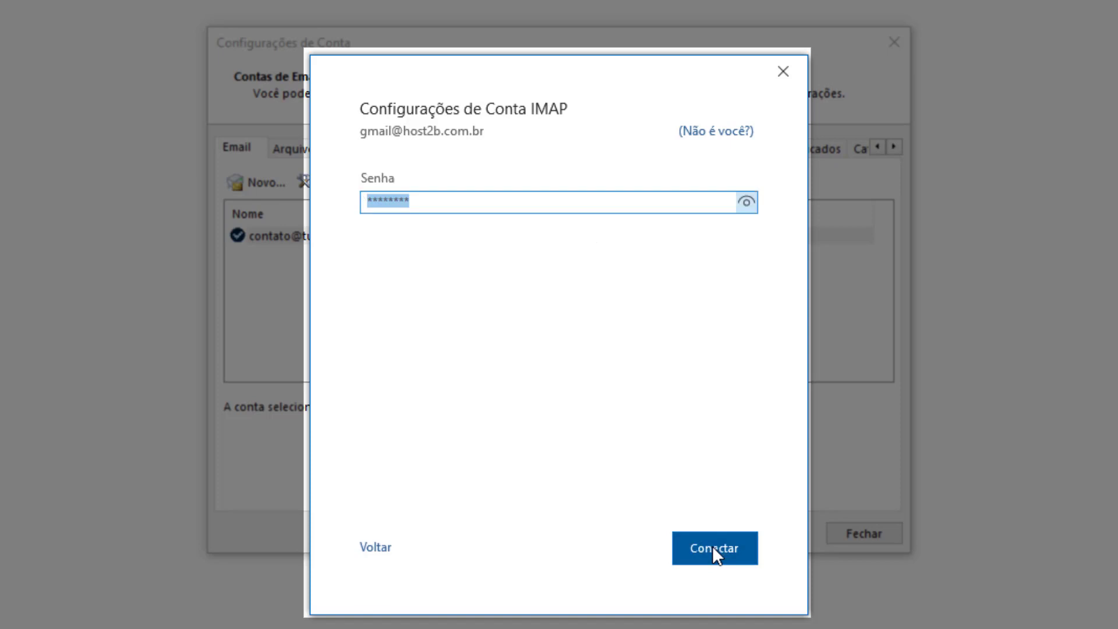
- Replace the prefilled password with the account password and connect to add the account
key("BackSpace")
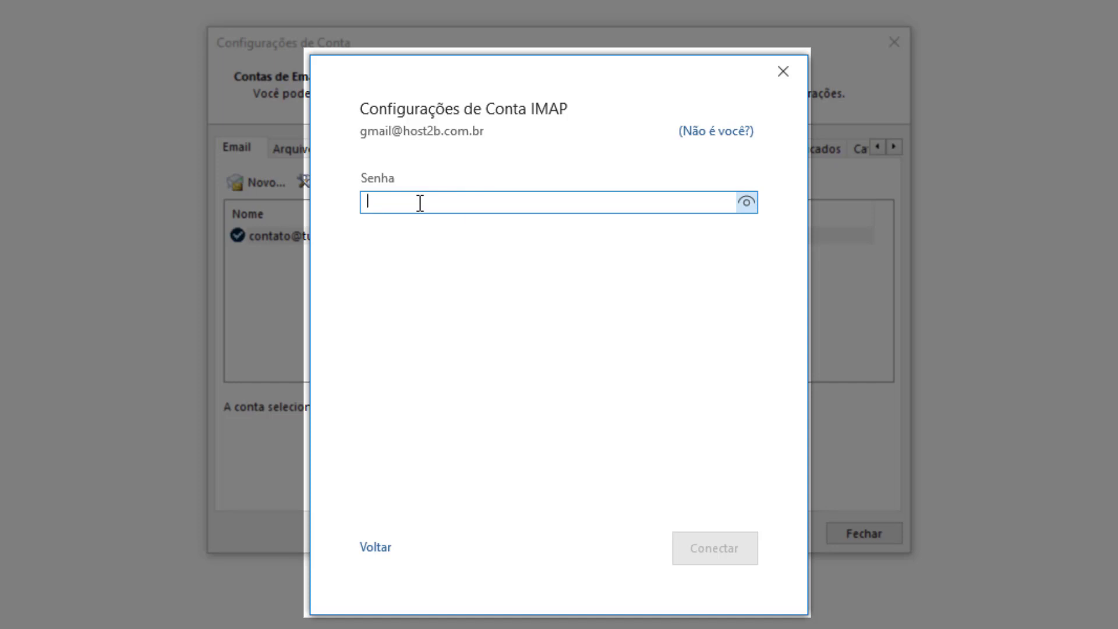
type("*")
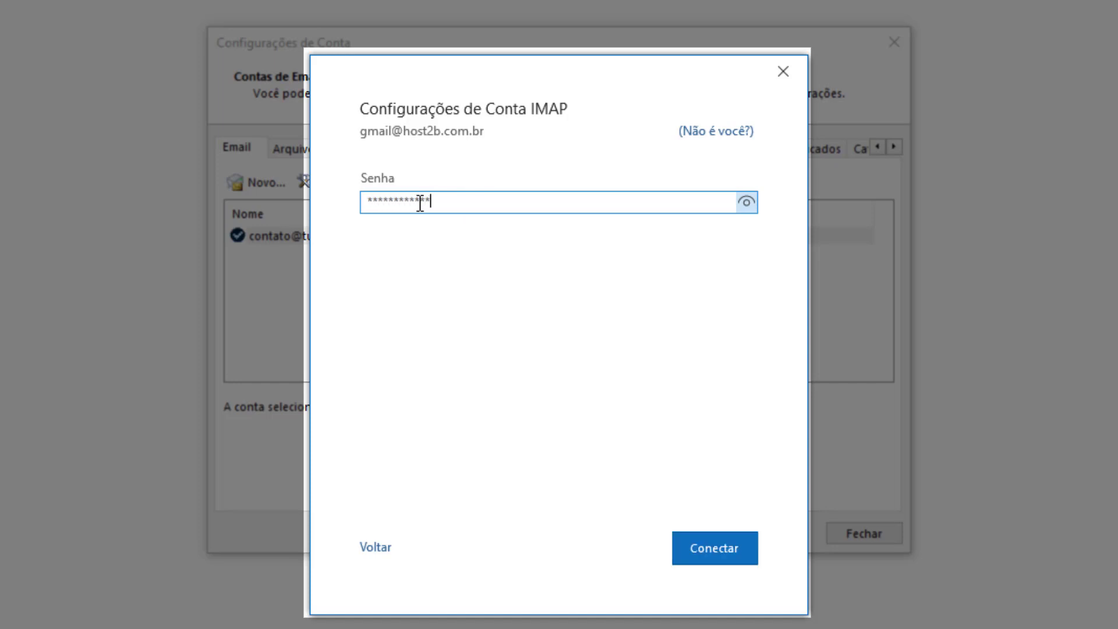
type("****")
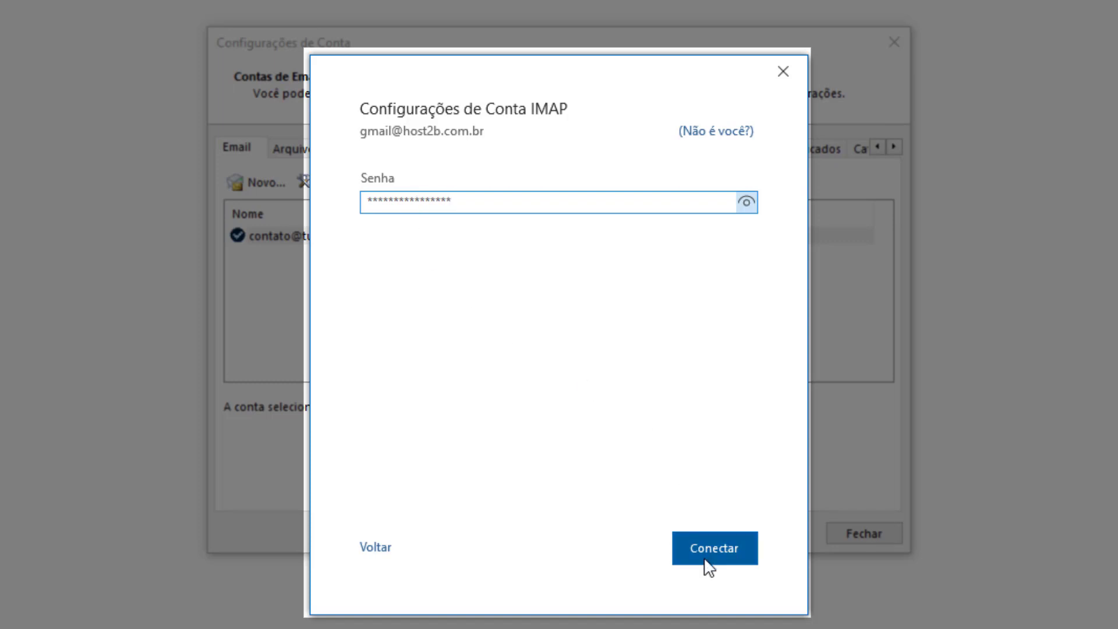
left_click(709, 558)
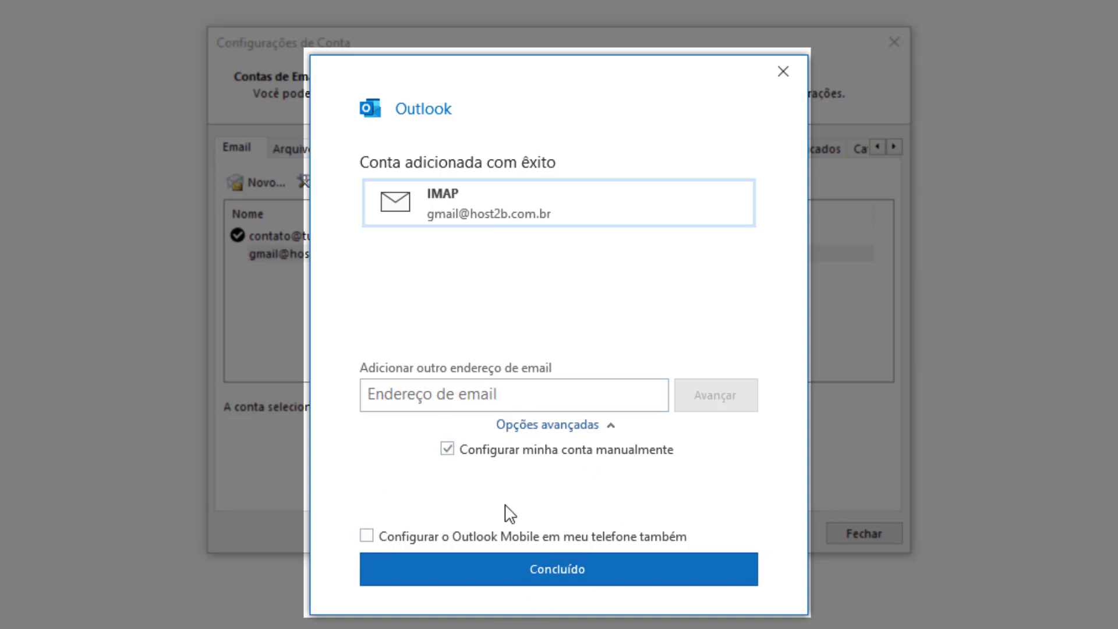
- Finish the wizard, select the new host2b account in the list, and close Account Settings
left_click(560, 572)
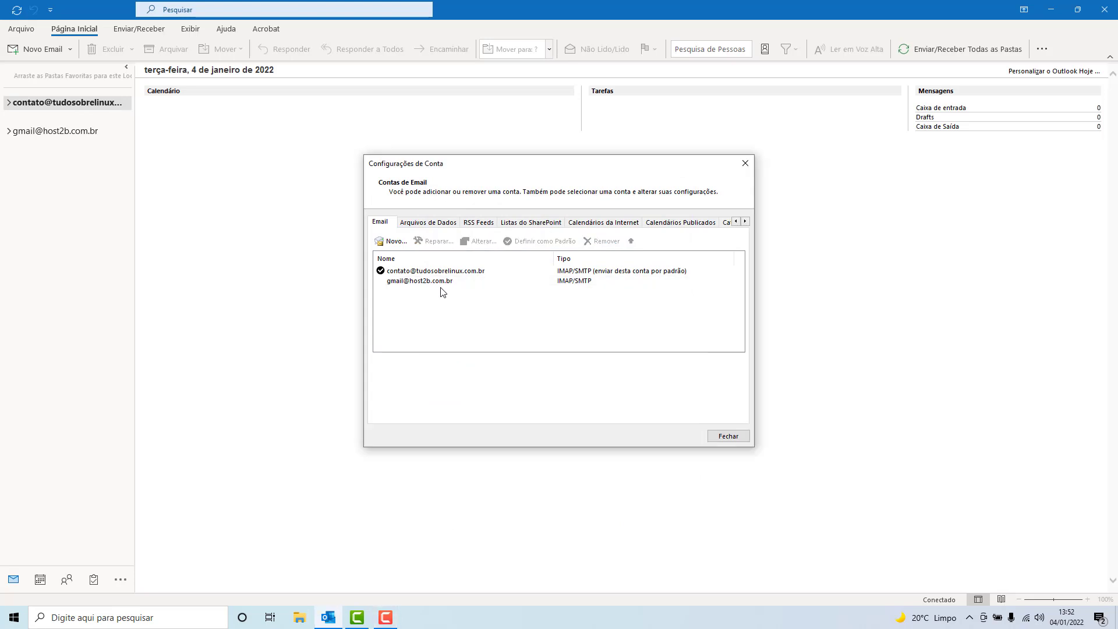
left_click(422, 282)
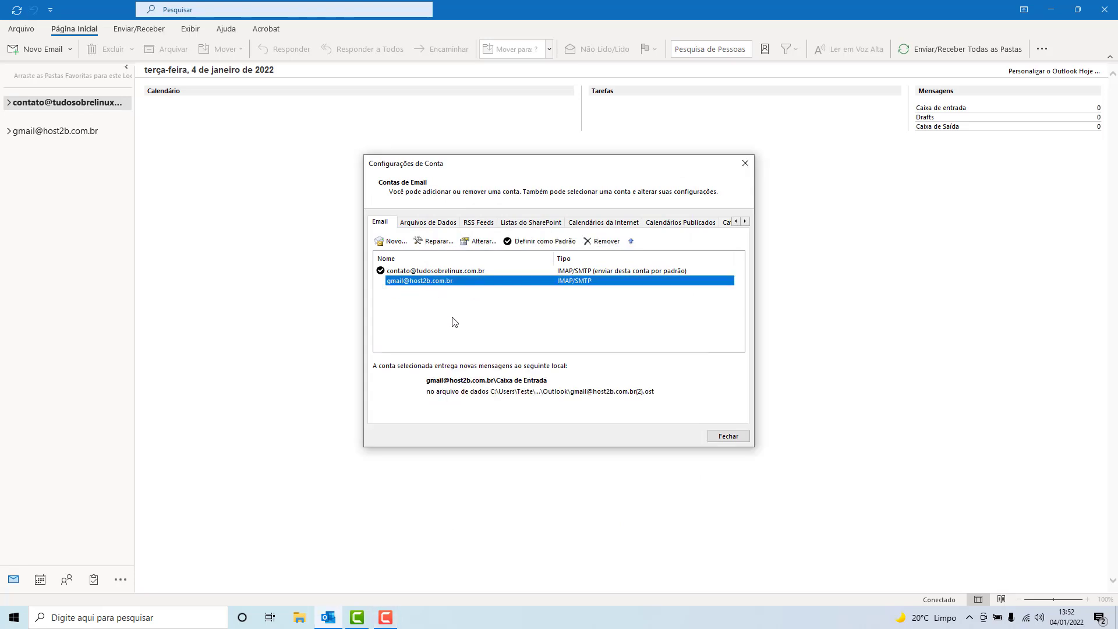
left_click(745, 164)
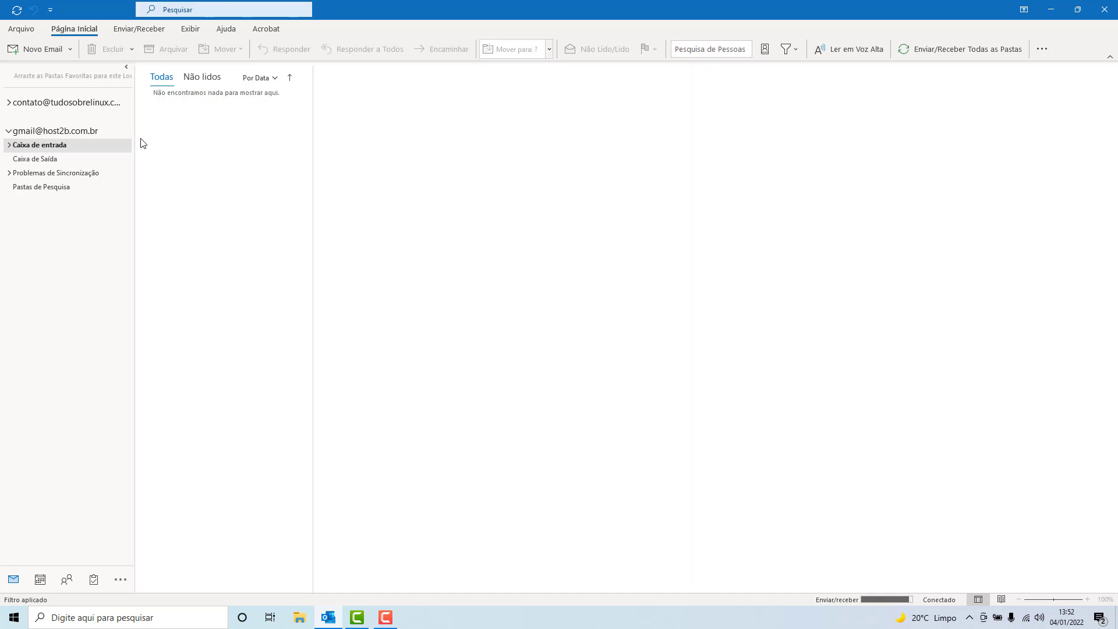
- Visit the host2b Outbox and Inbox, opening and dismissing a blank new email so the inbox syncs
left_click(31, 163)
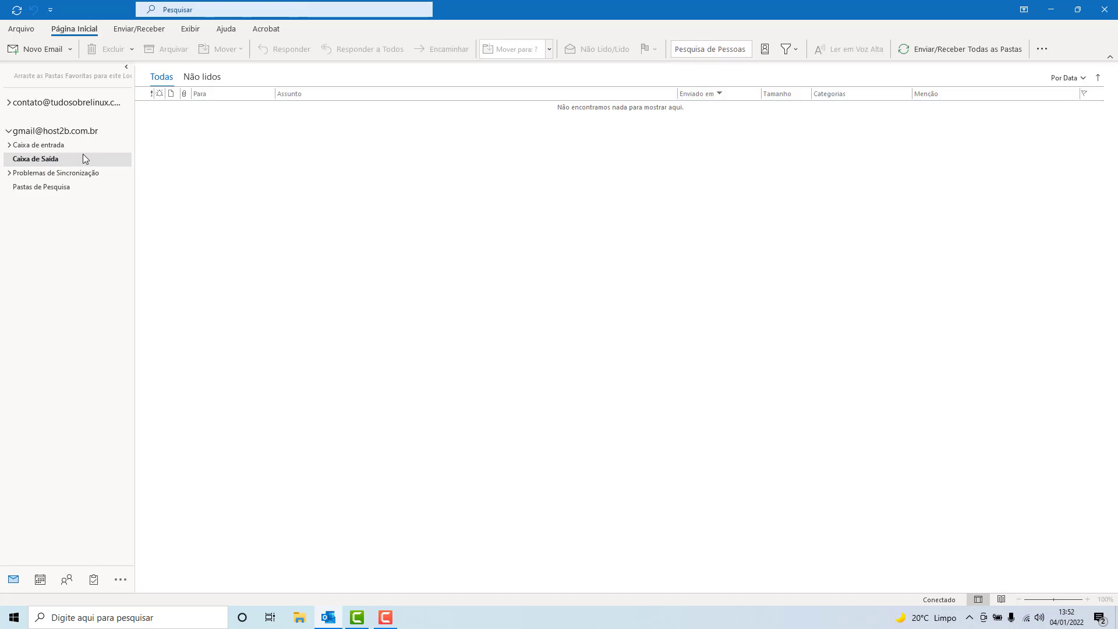
left_click(53, 148)
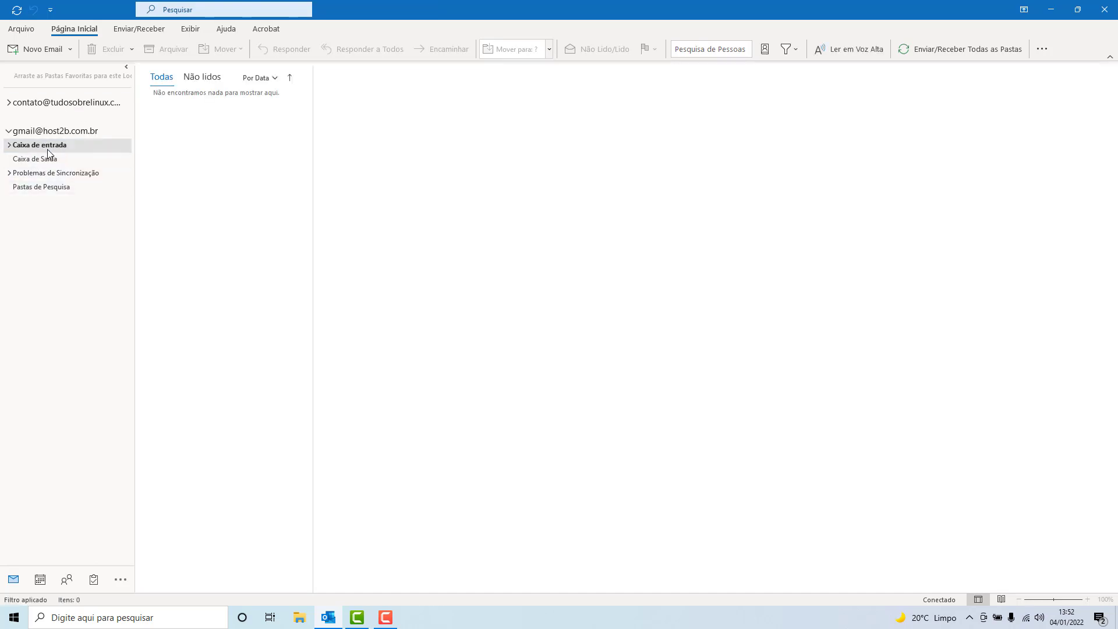
left_click(35, 55)
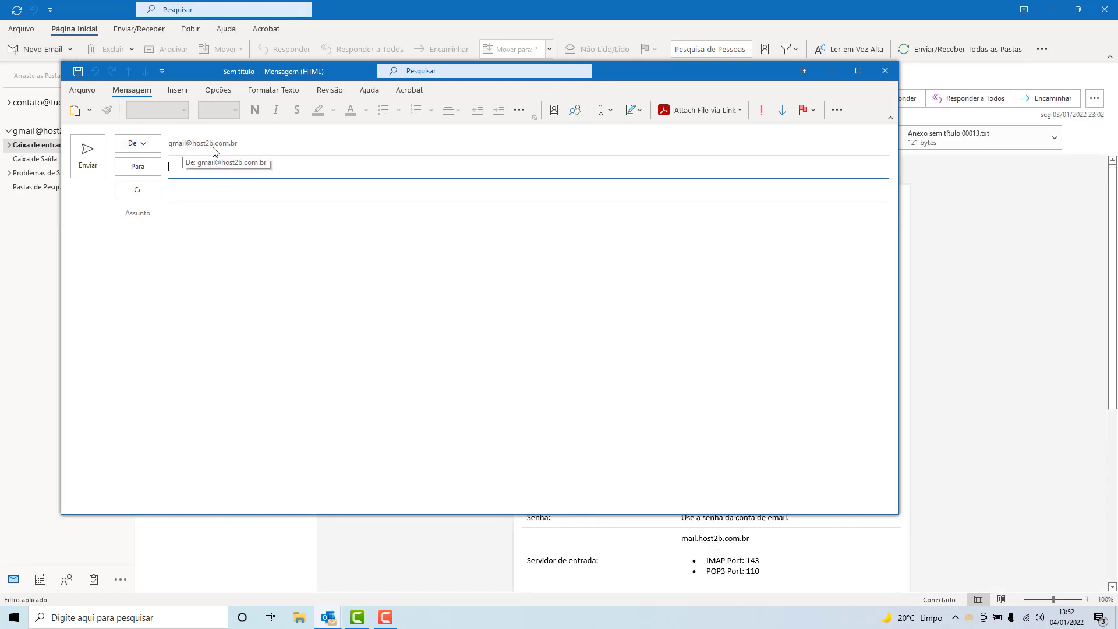
key("Escape")
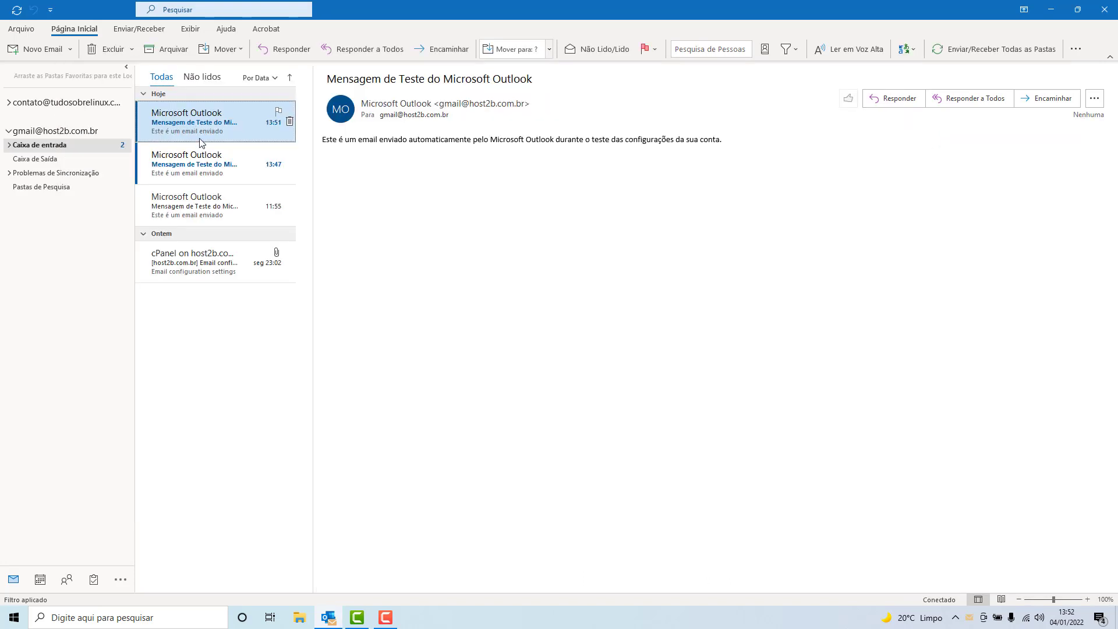